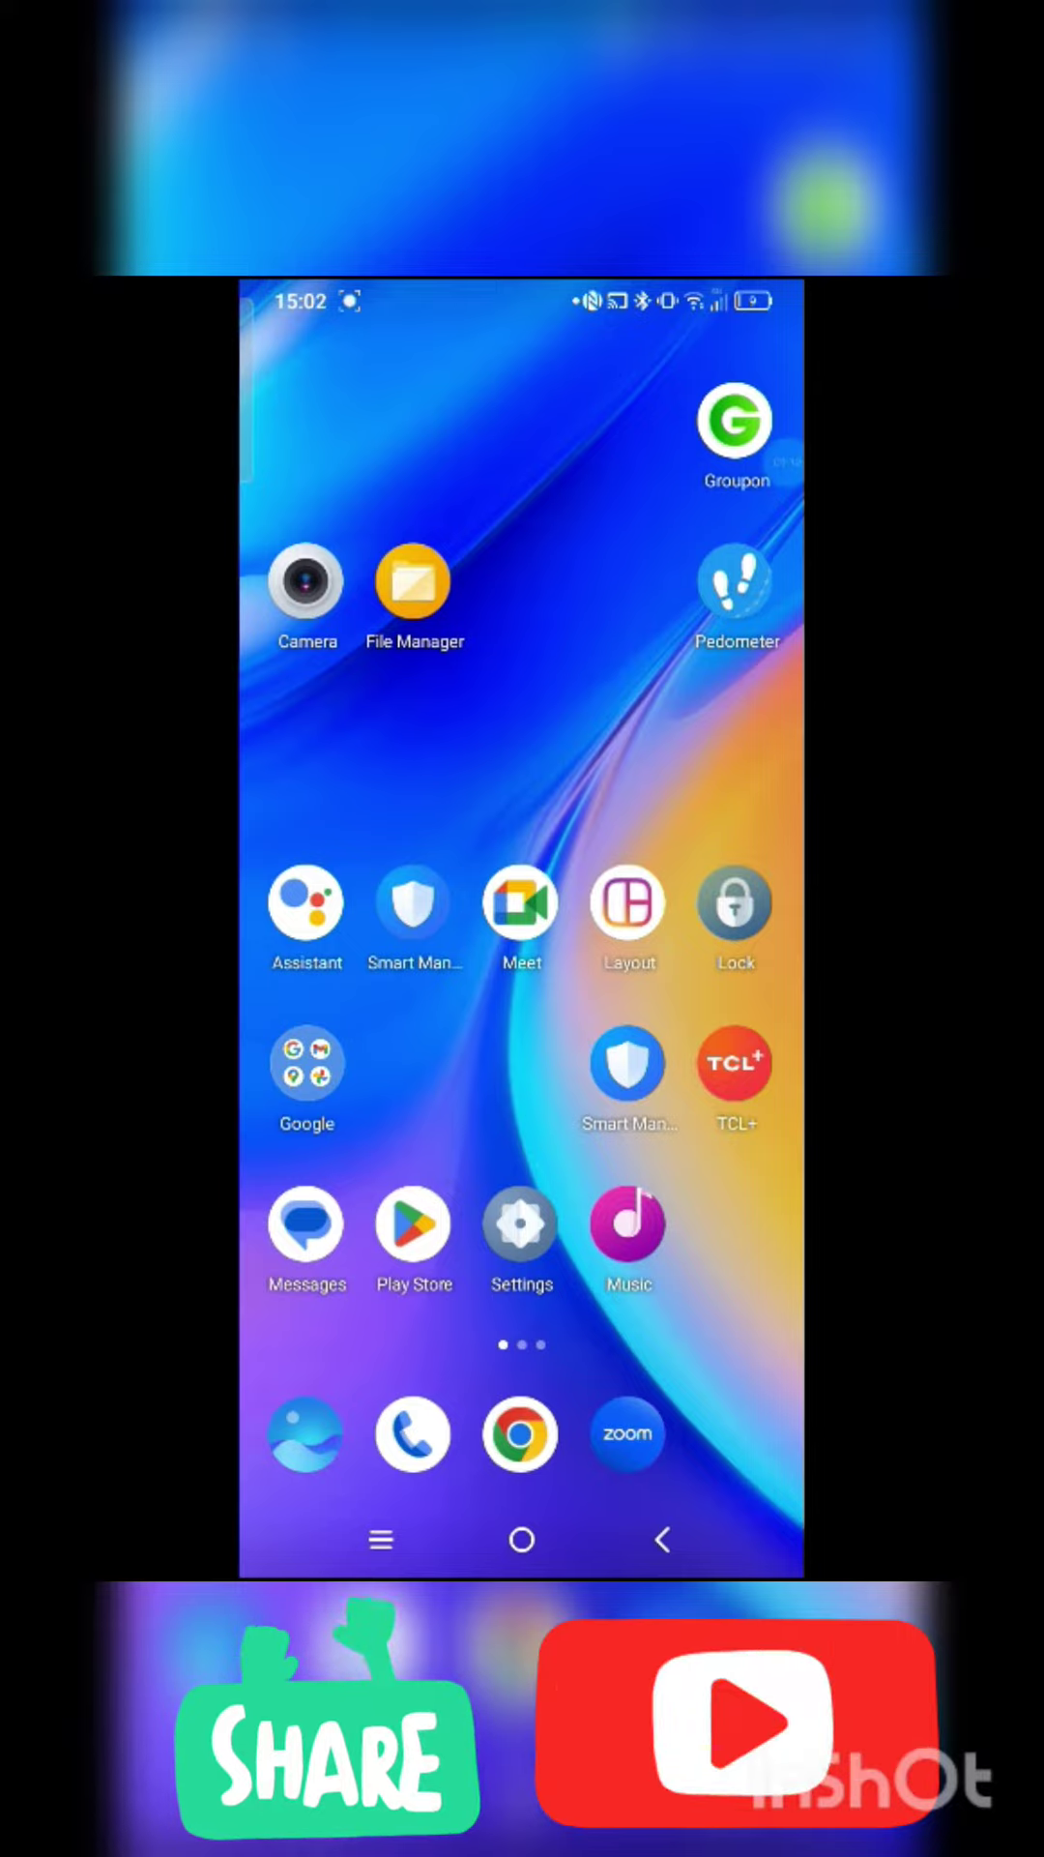
left_click(738, 462)
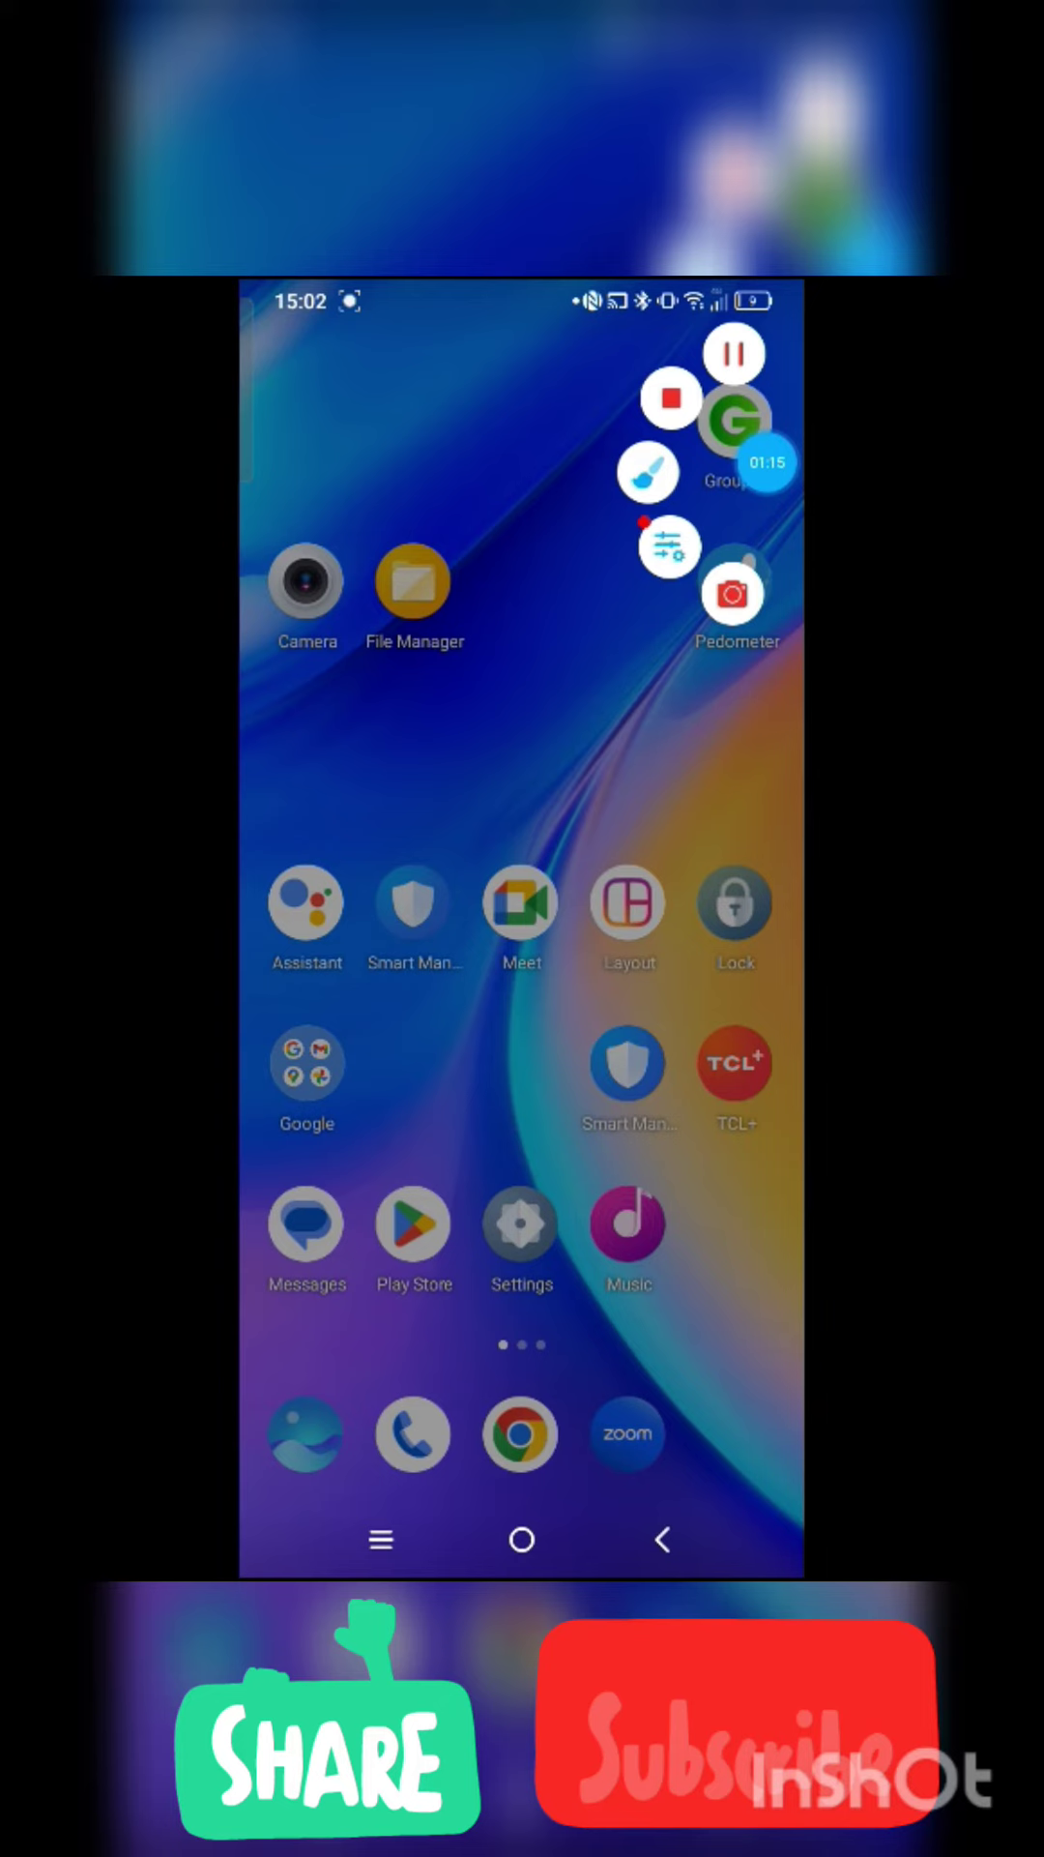
left_click(435, 798)
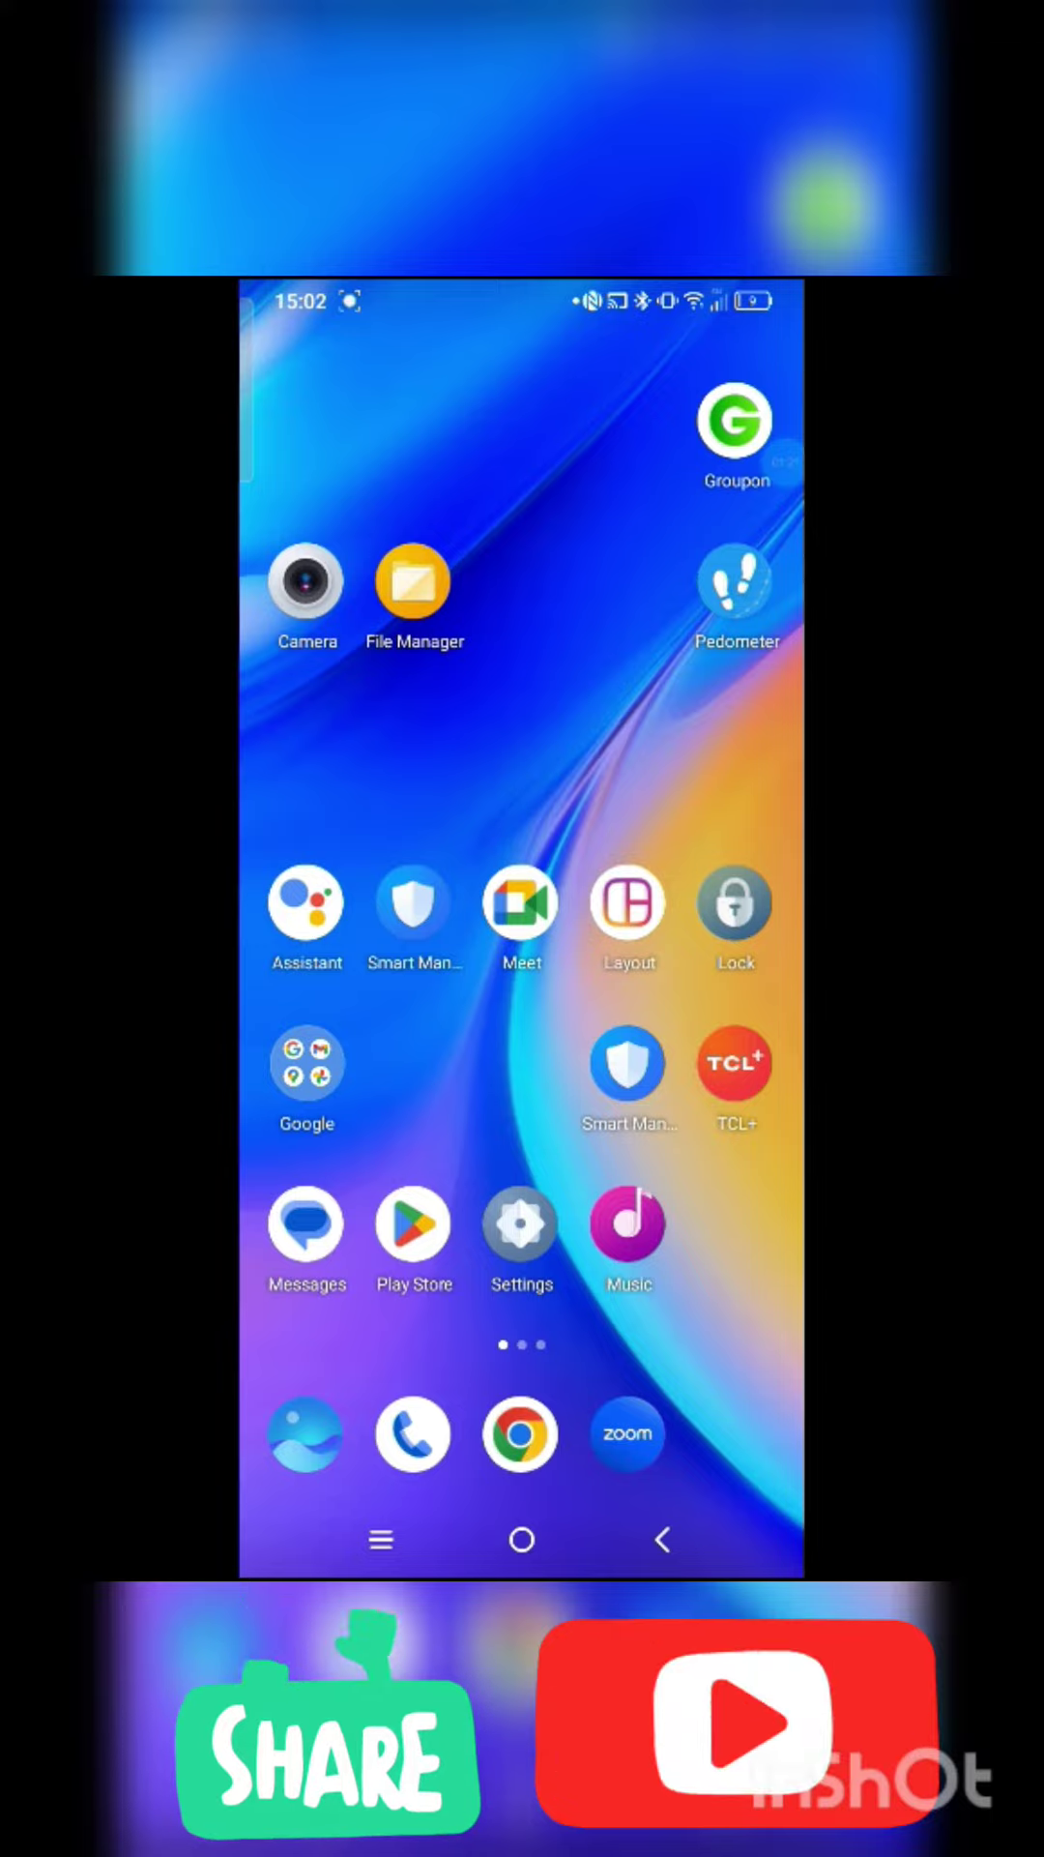
left_click(521, 1434)
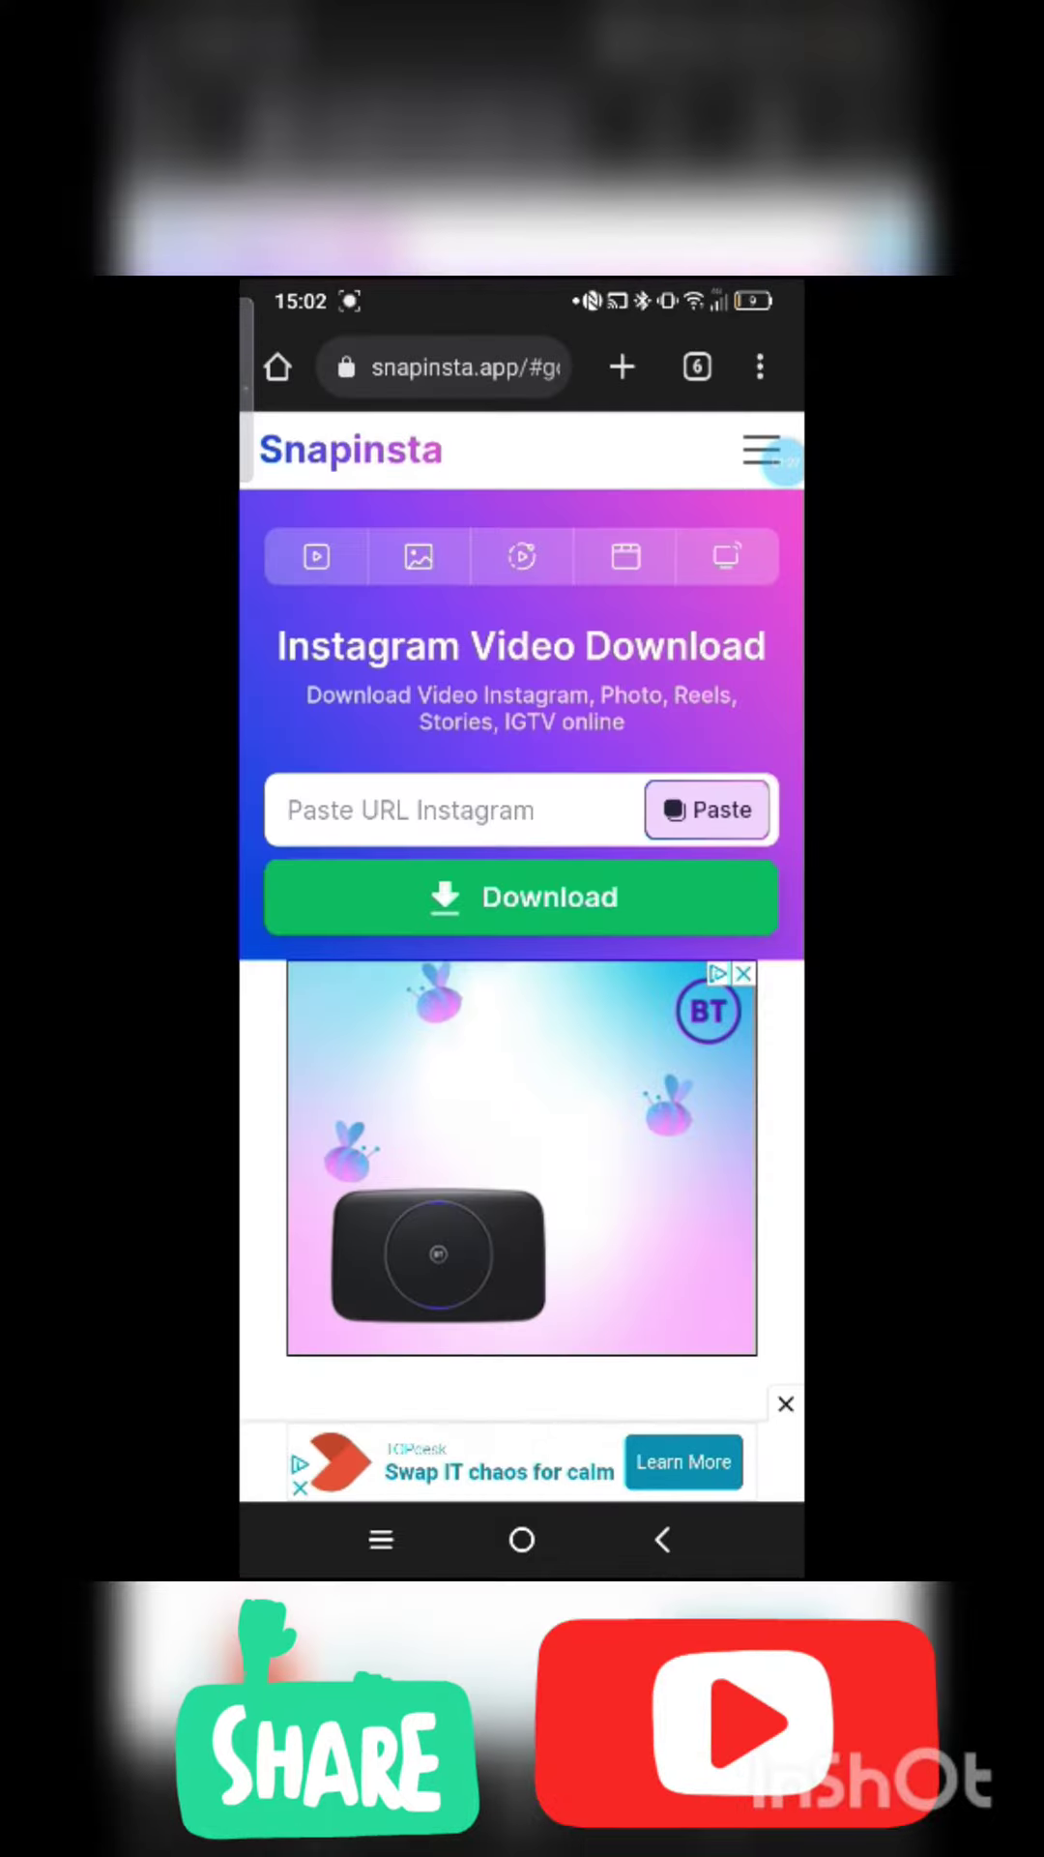
left_click(465, 367)
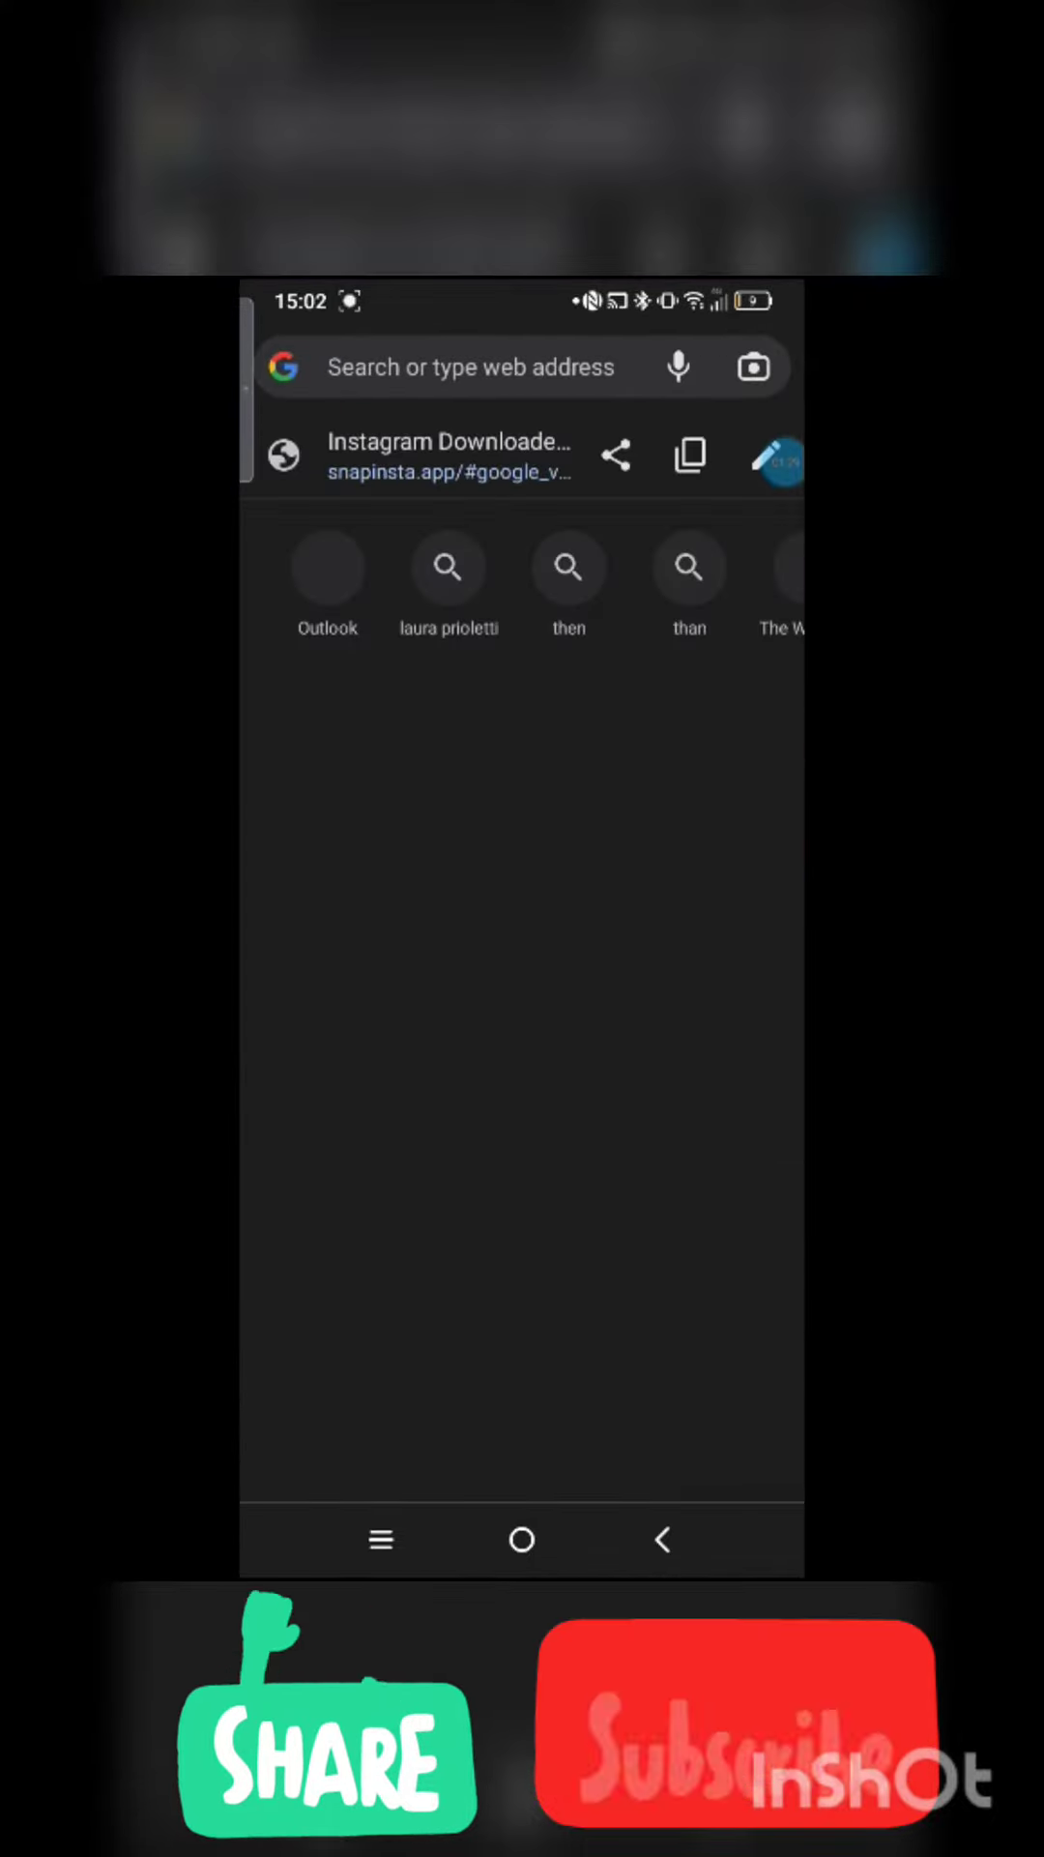
type("www")
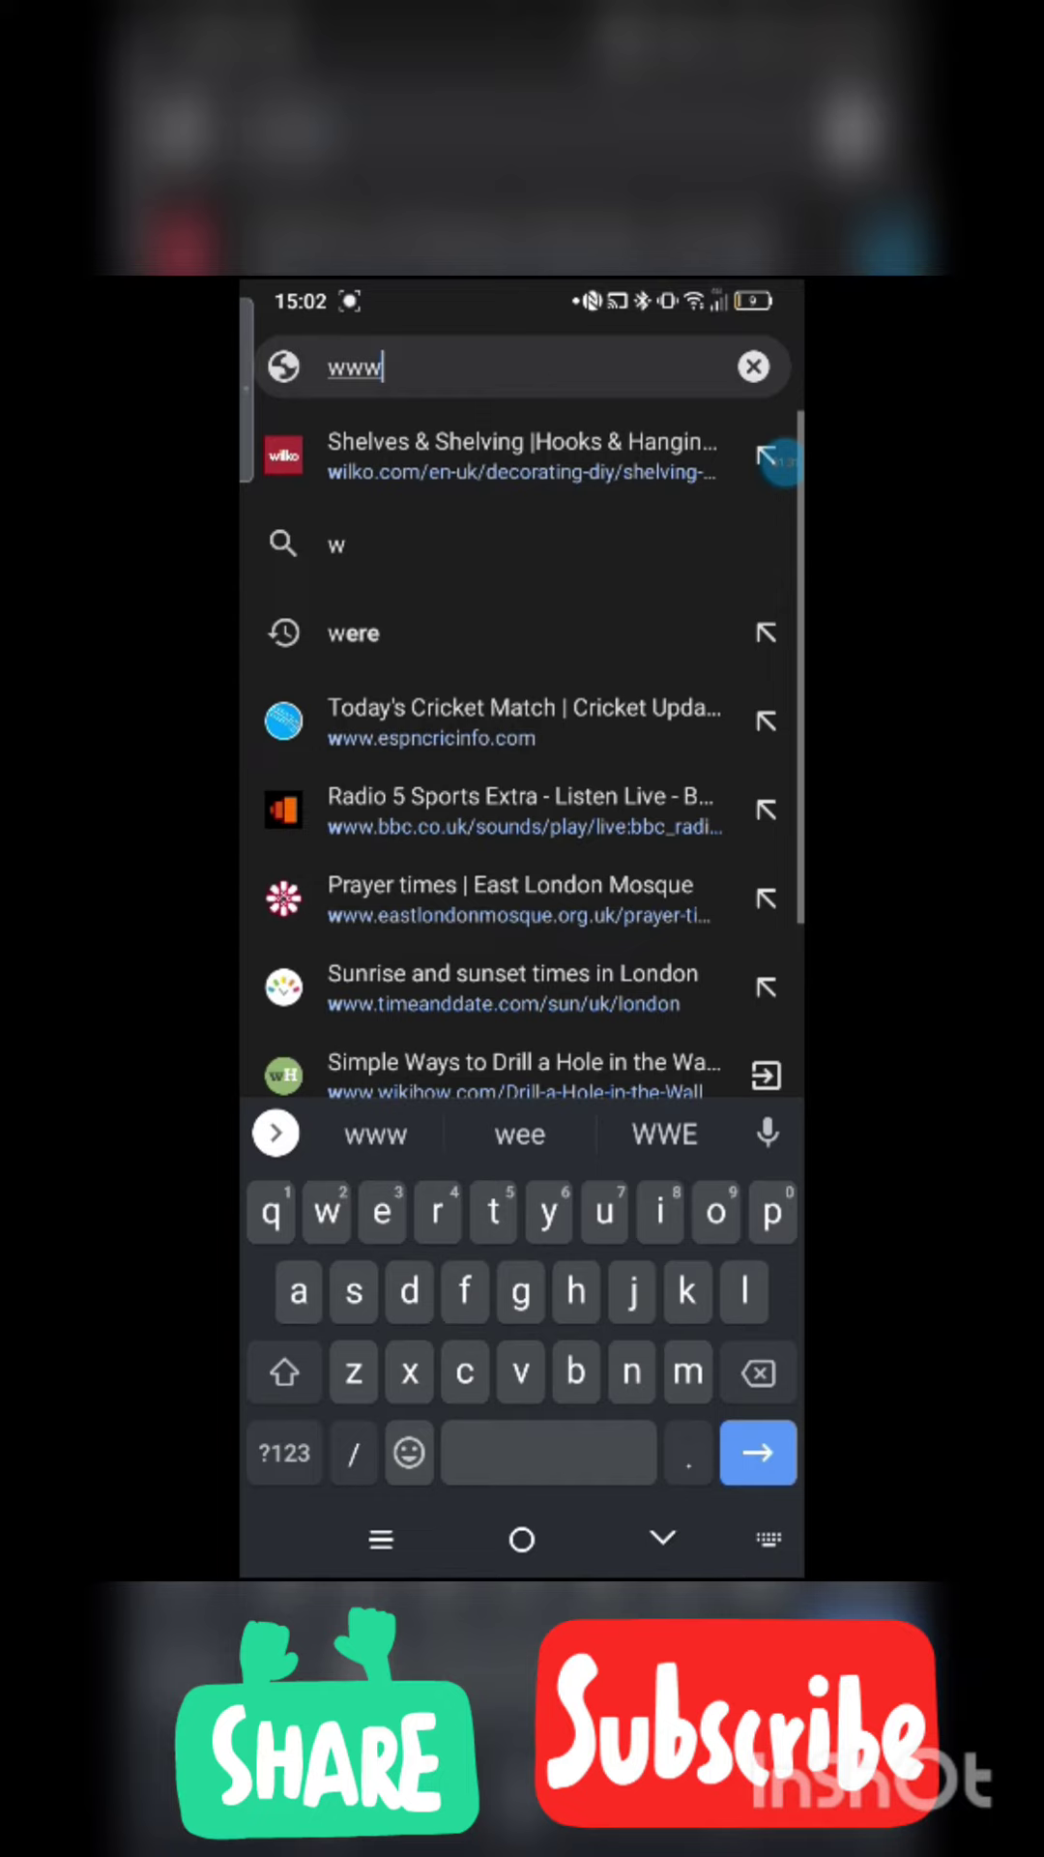
type(".y")
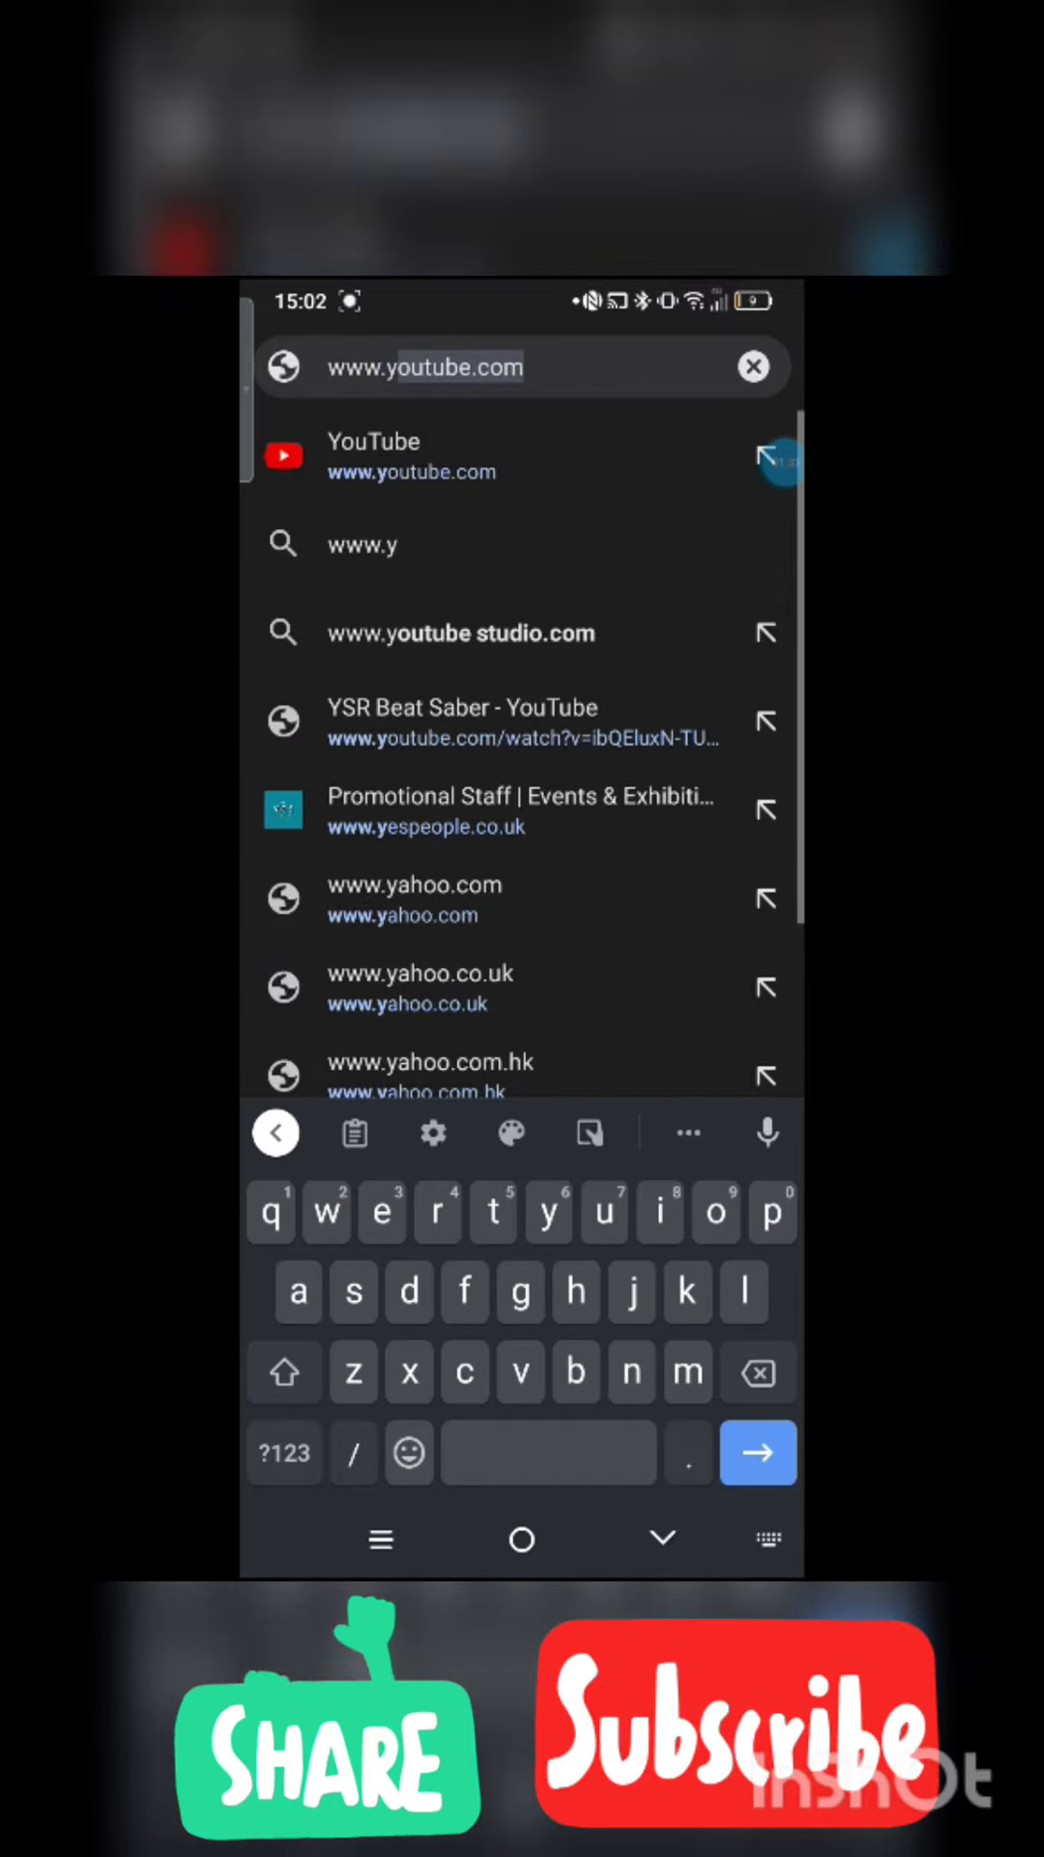
left_click(406, 456)
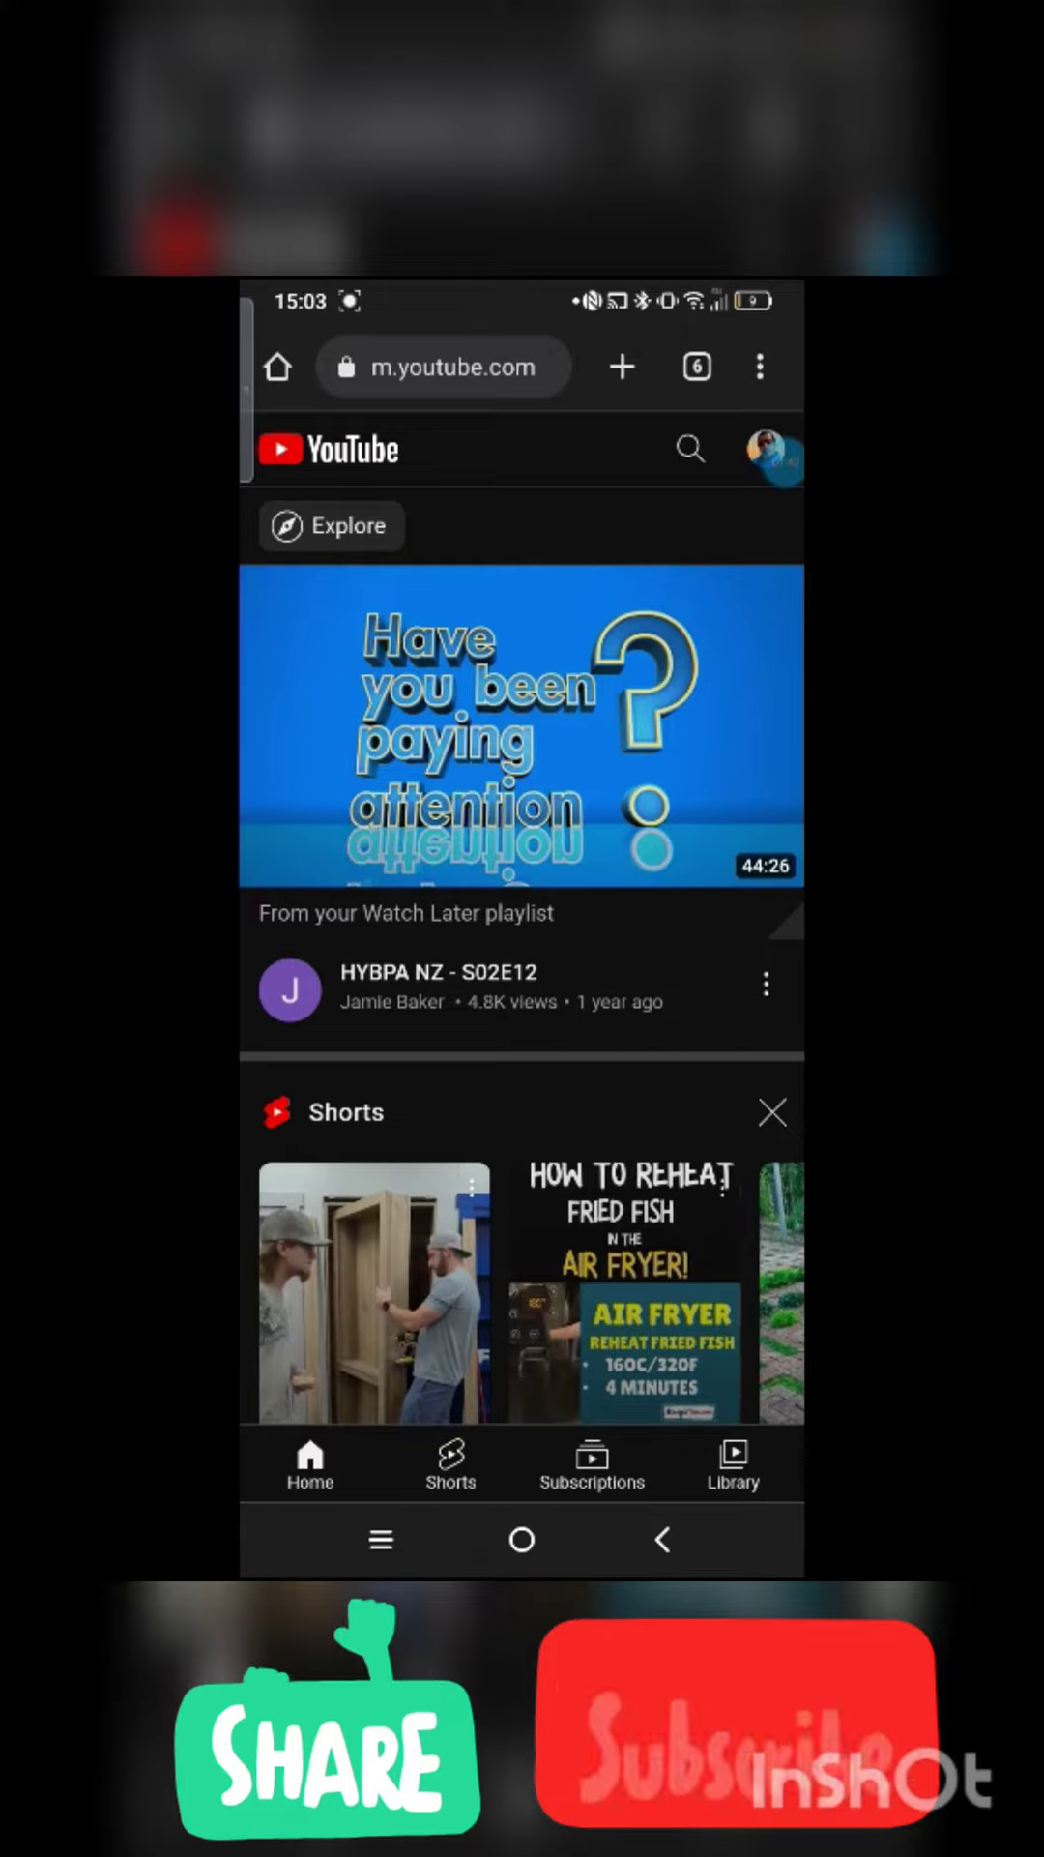
Step: Enable Desktop site from Chrome's three-dot menu so YouTube loads its desktop layout
left_click(760, 366)
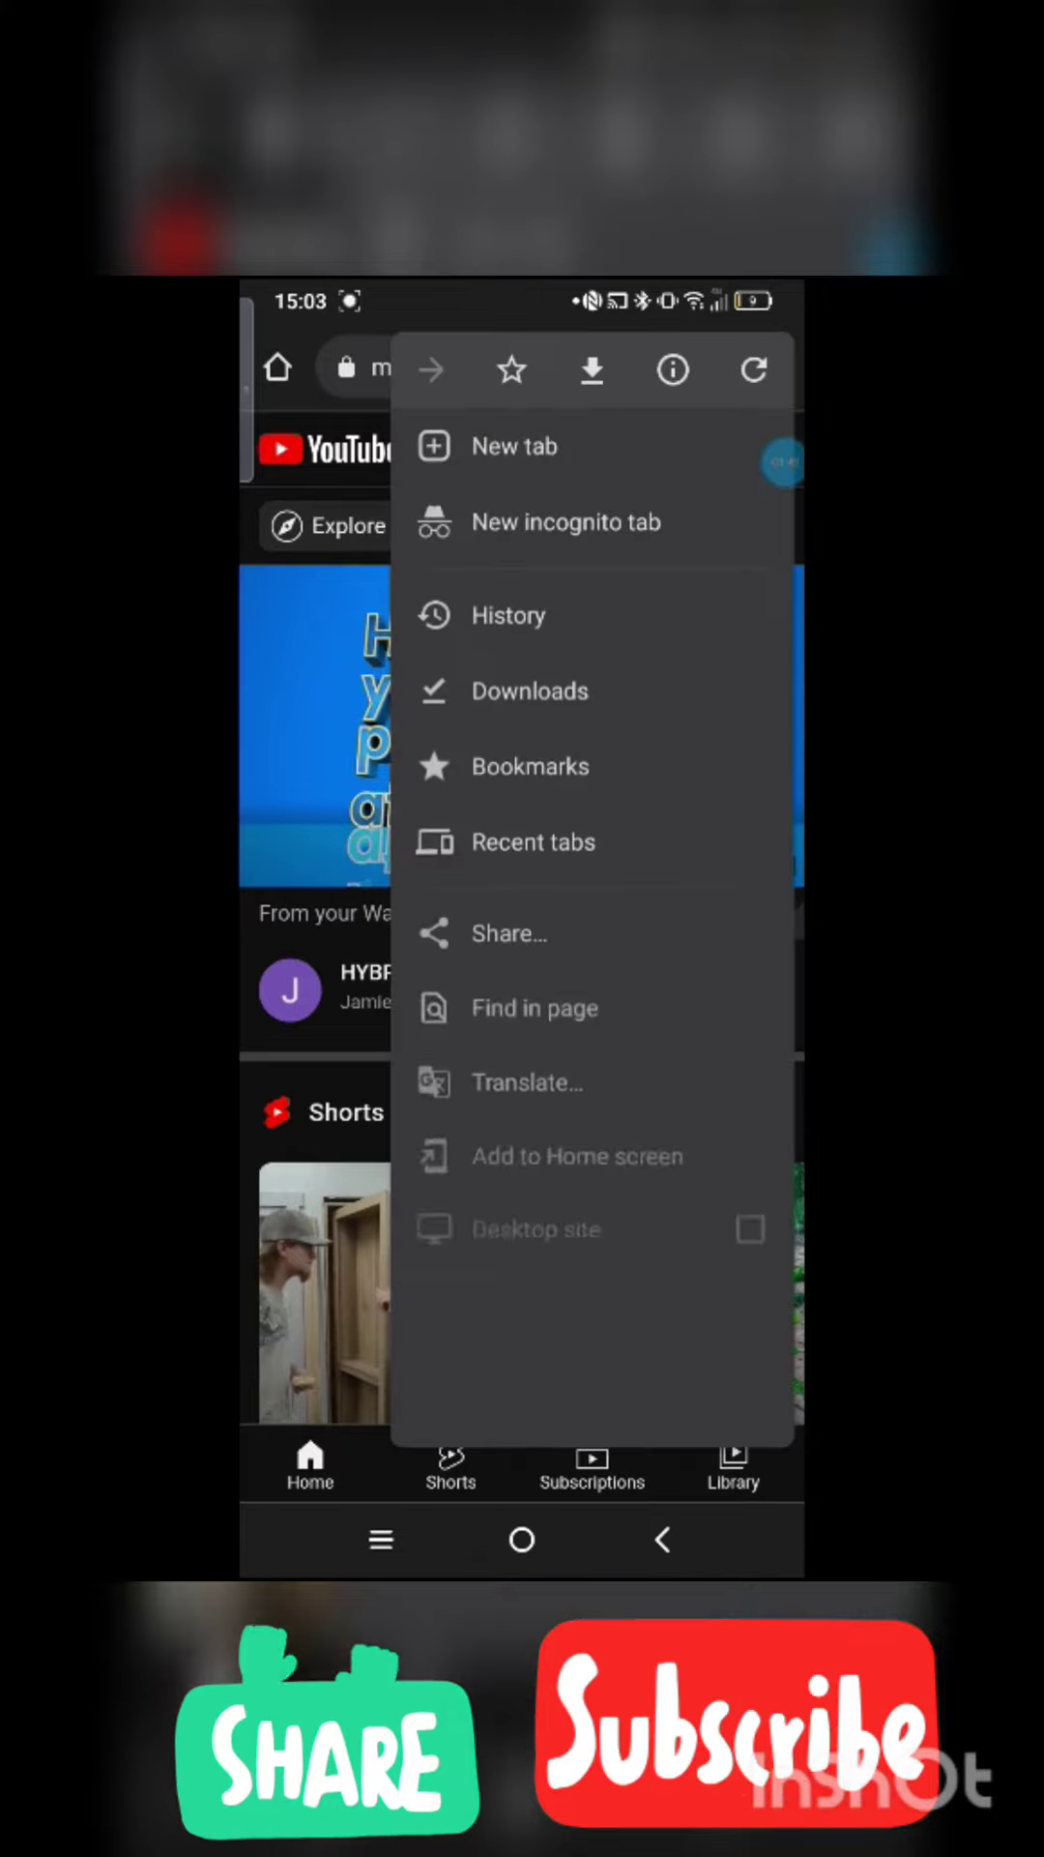
left_click(751, 1241)
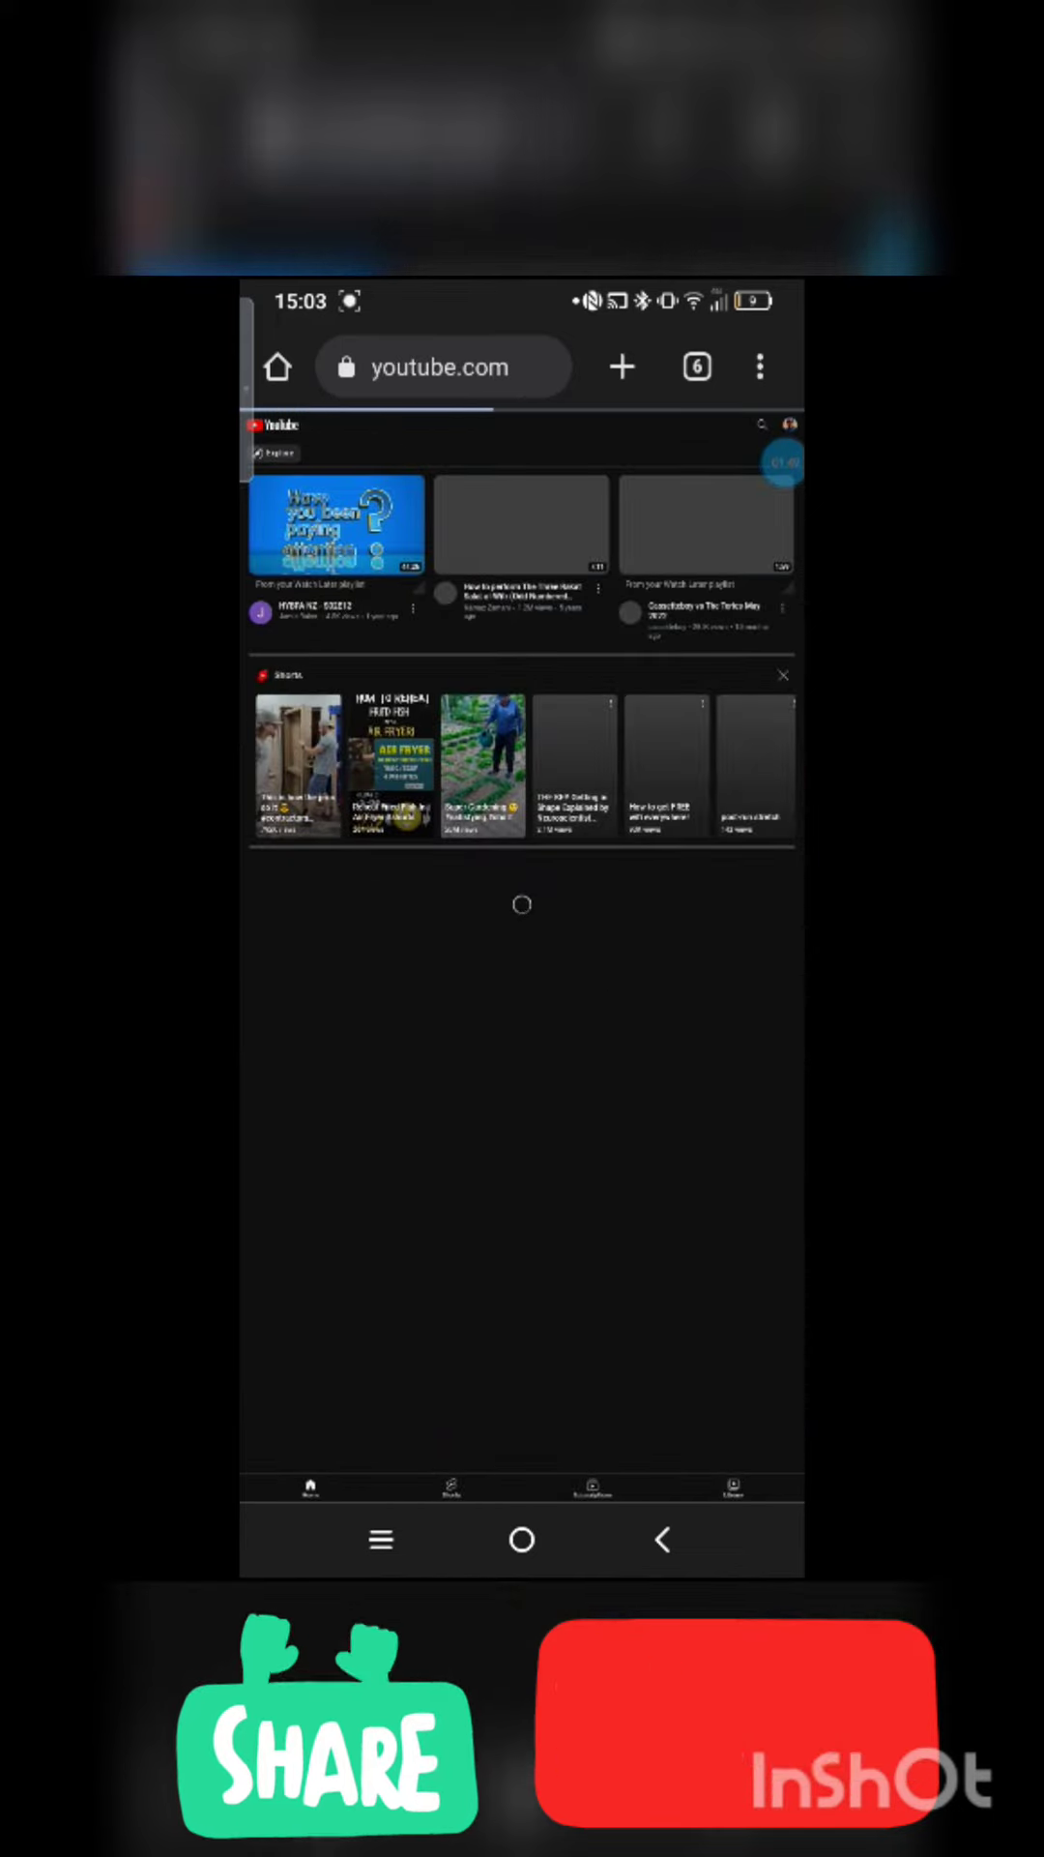
left_click(778, 427)
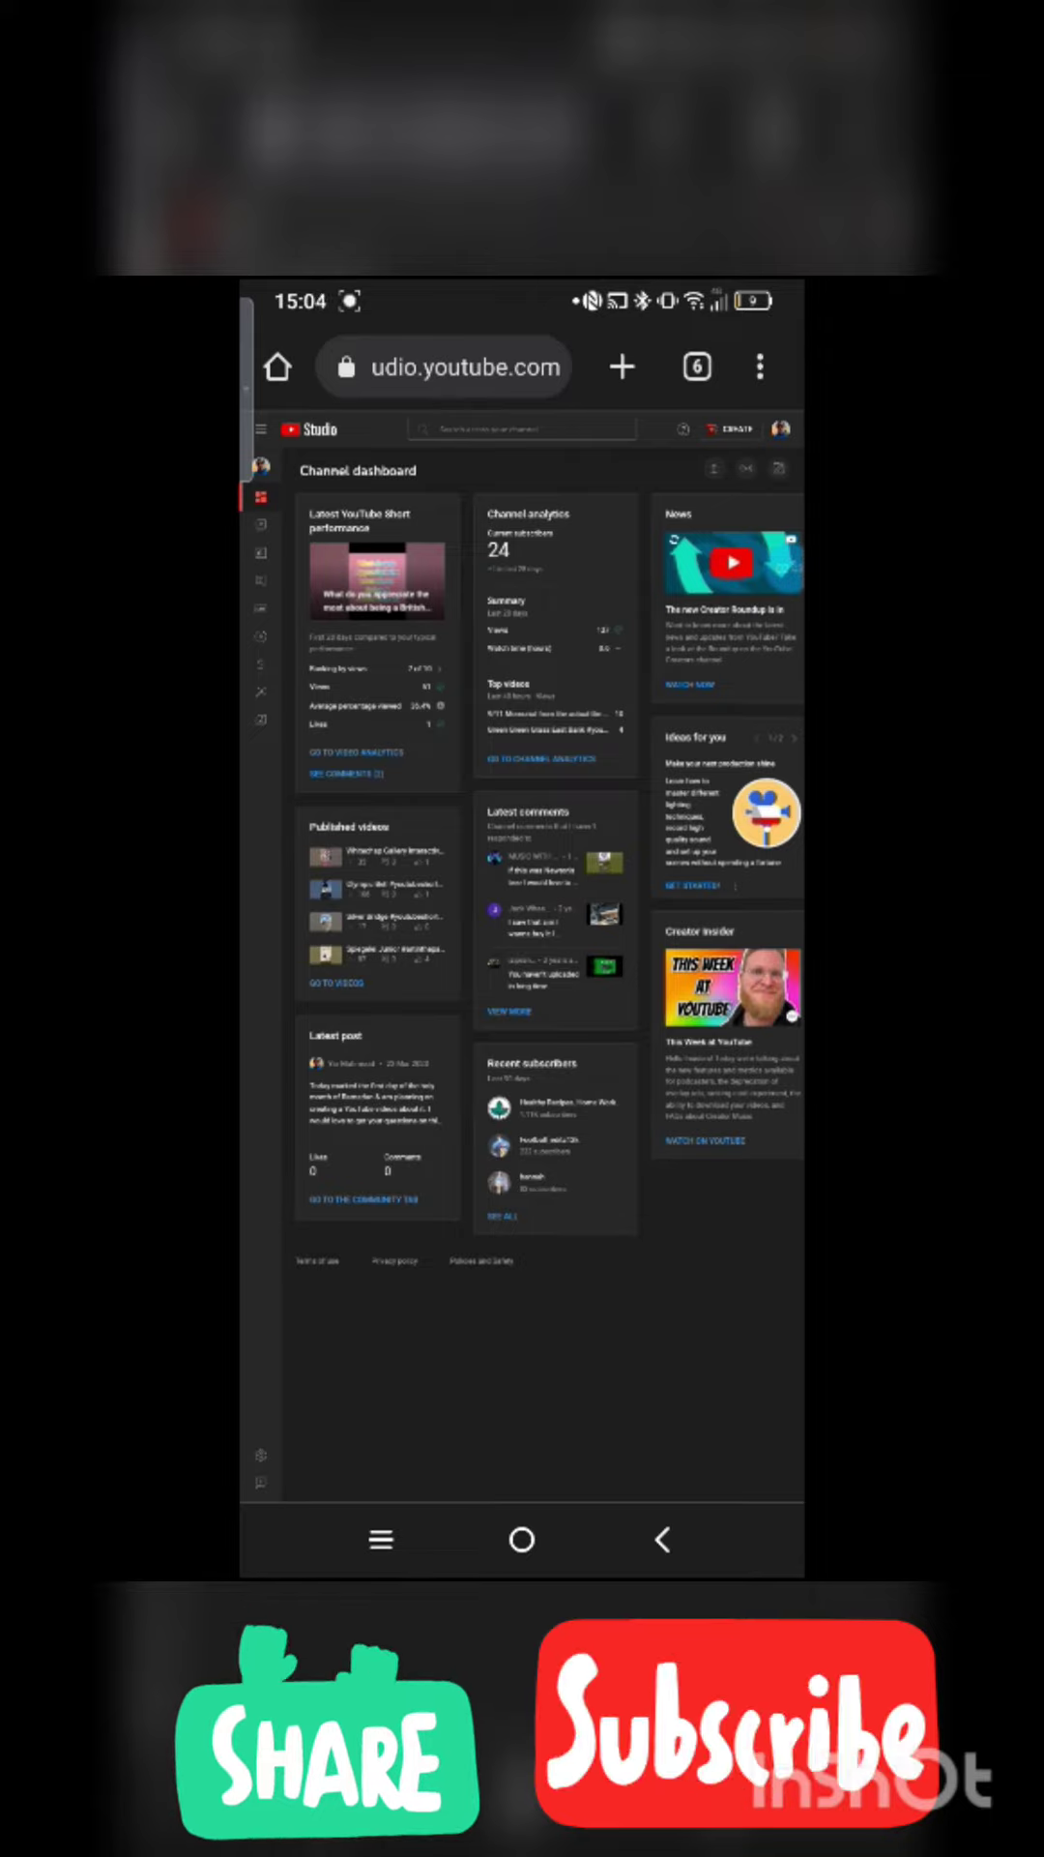
left_click(501, 1215)
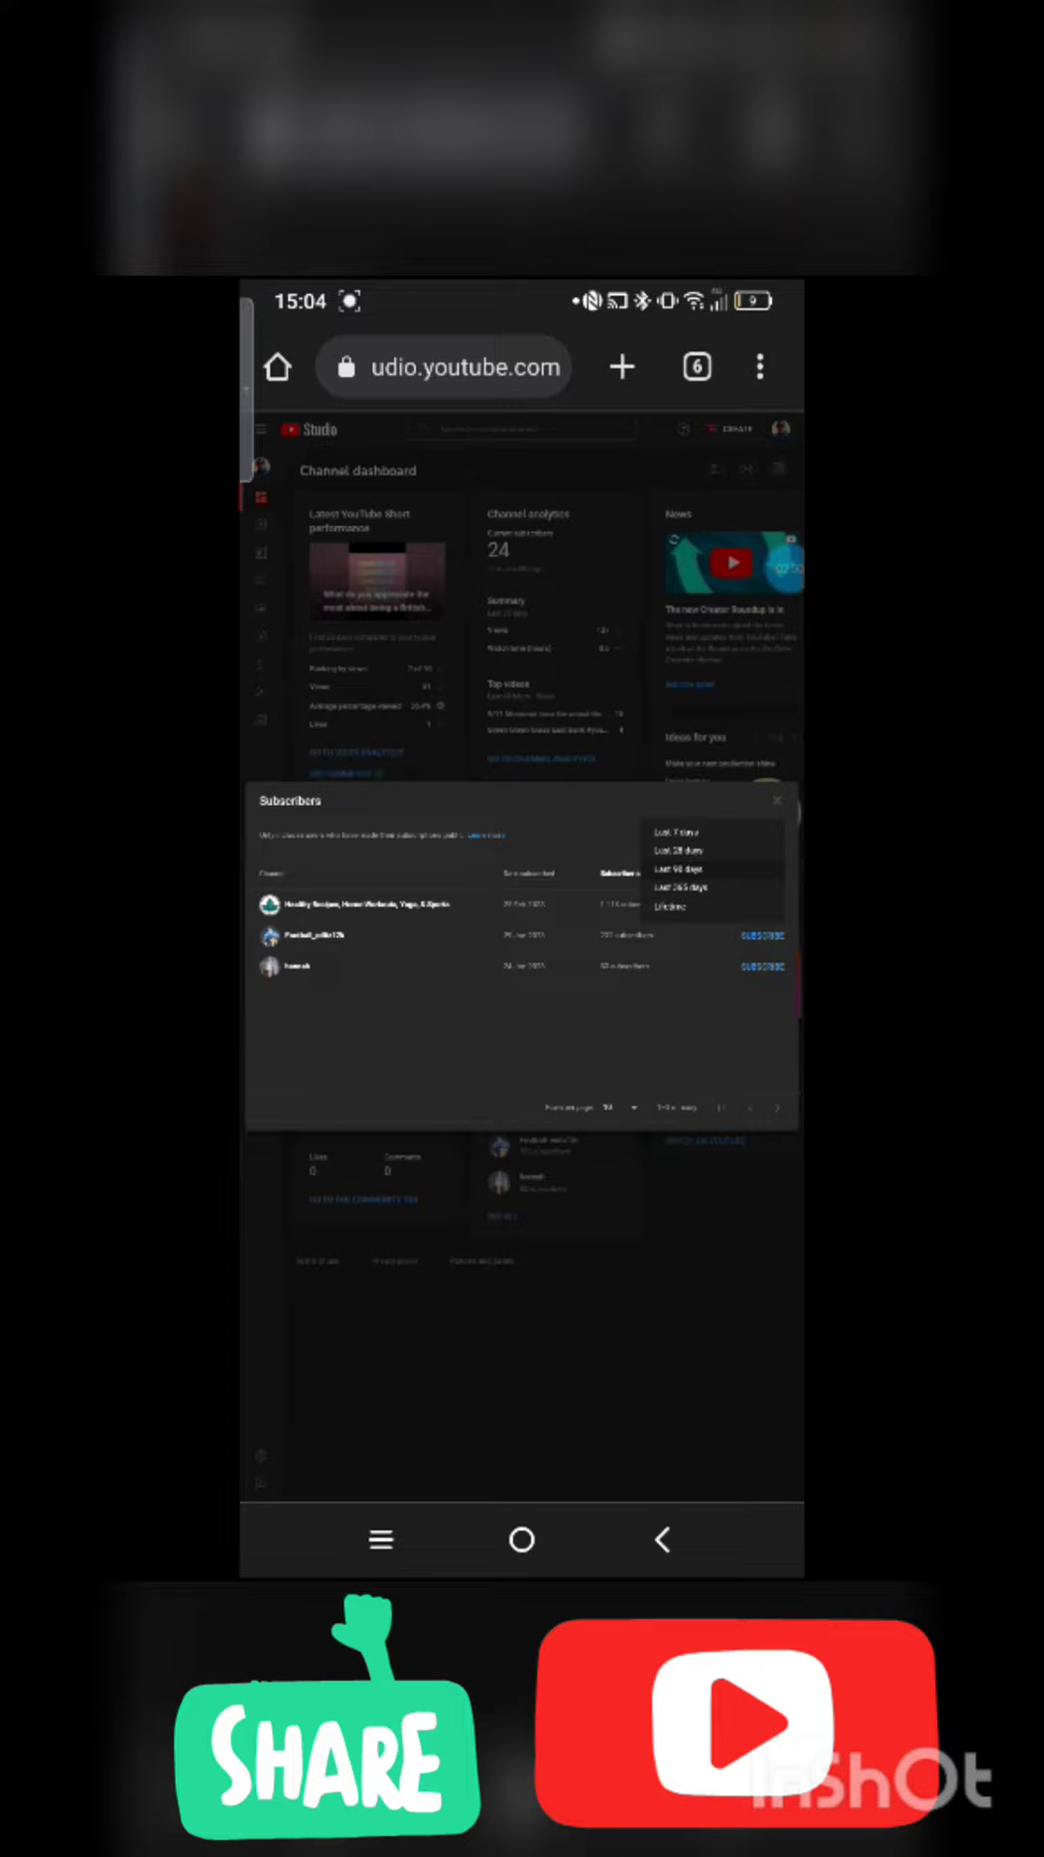
left_click(675, 905)
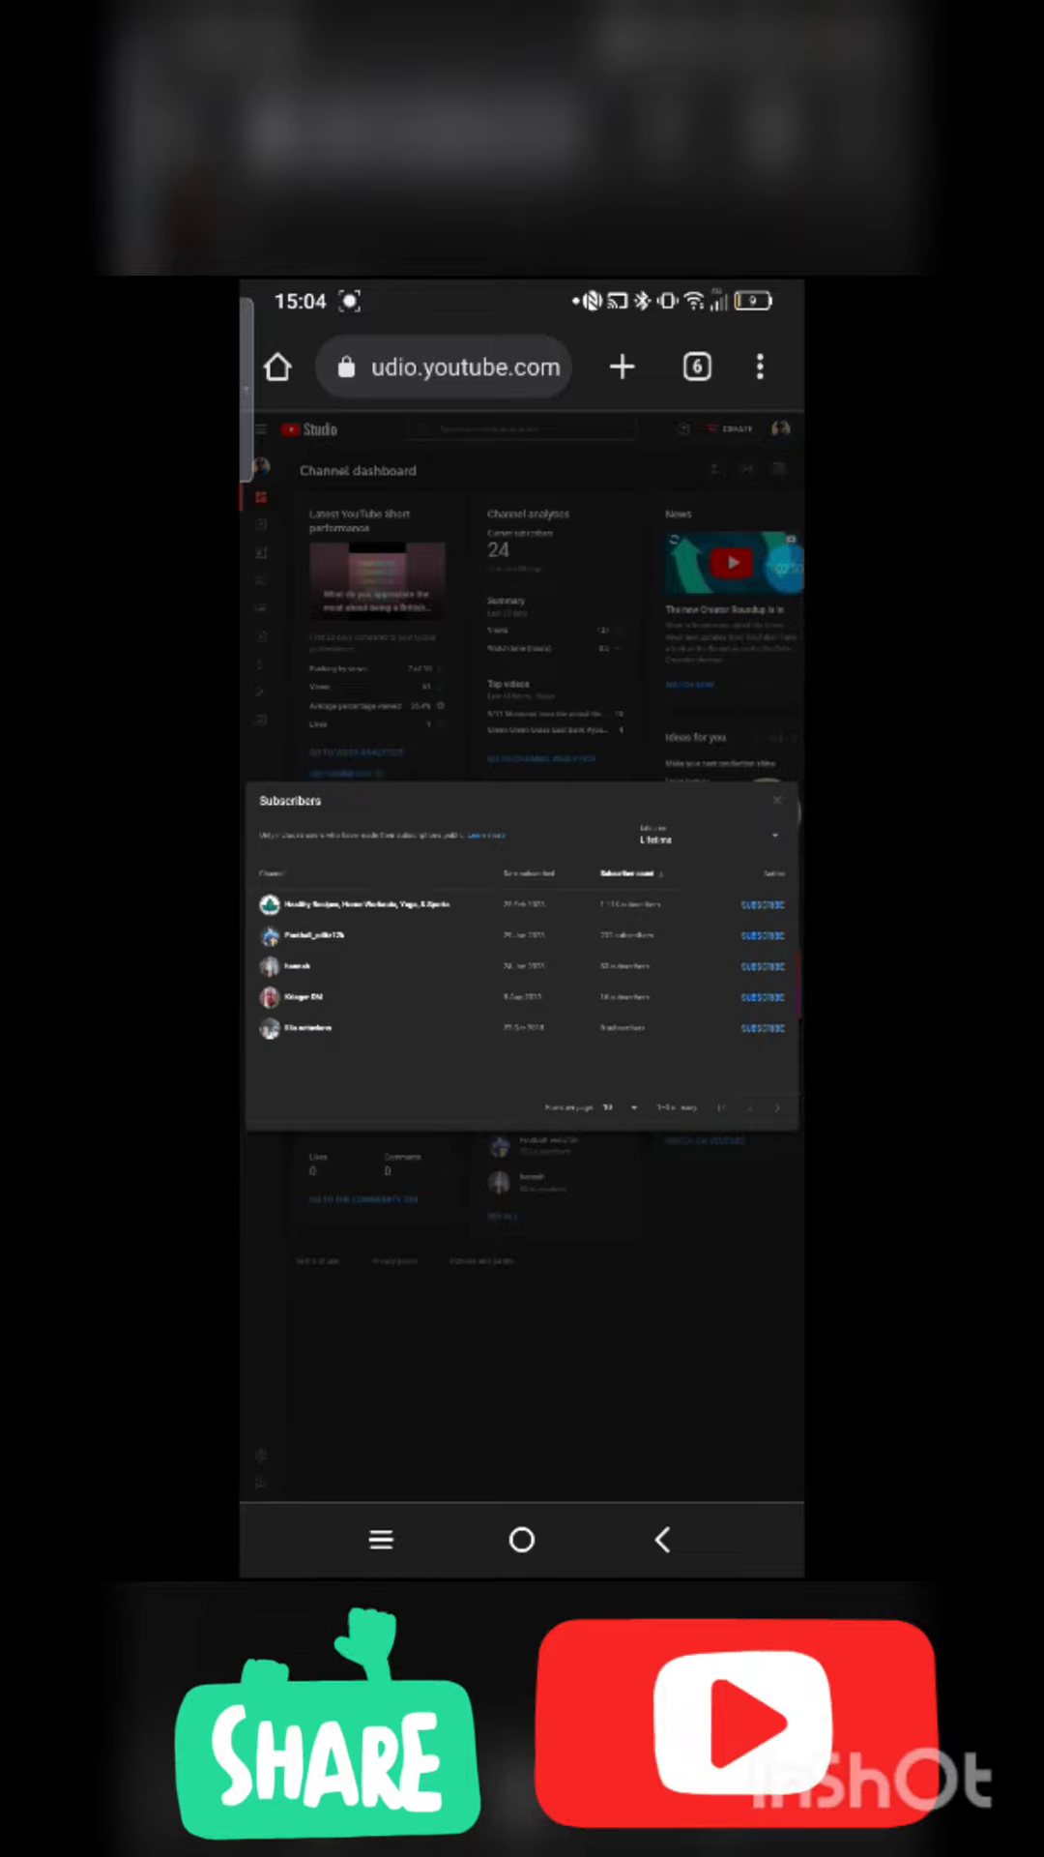
left_click(779, 802)
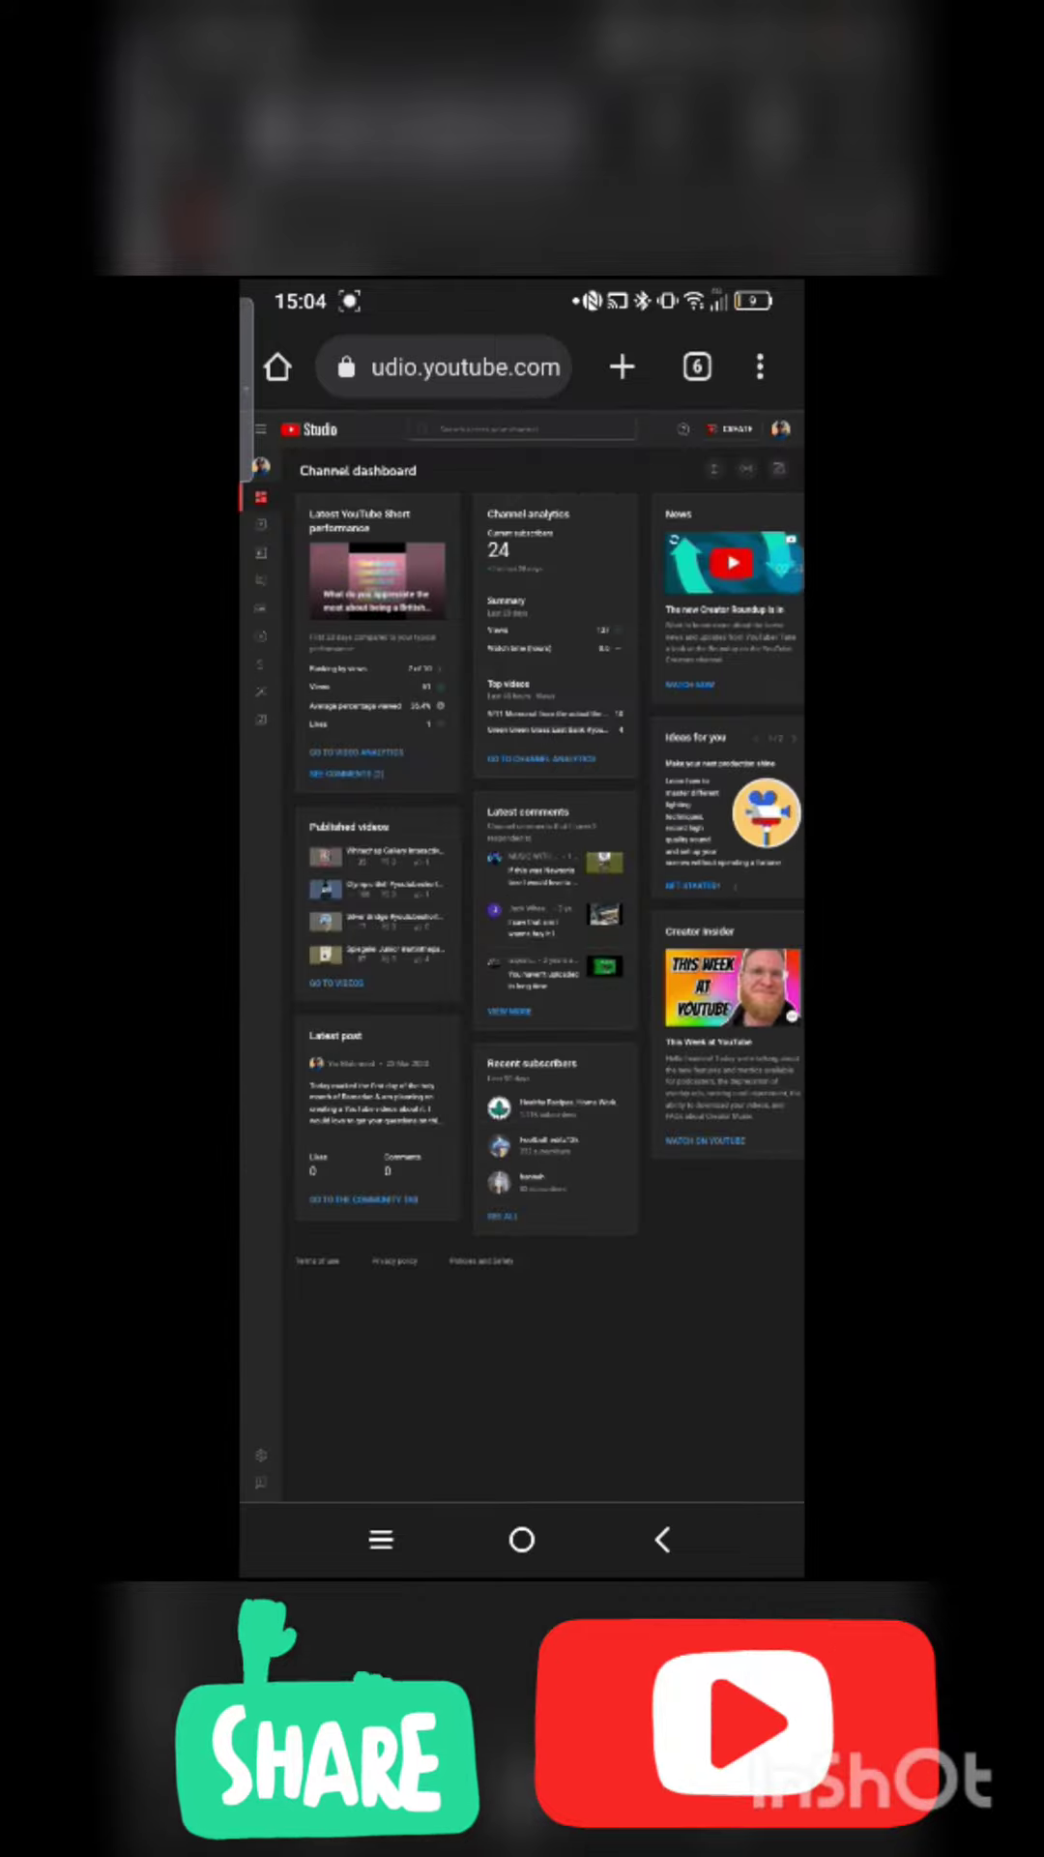